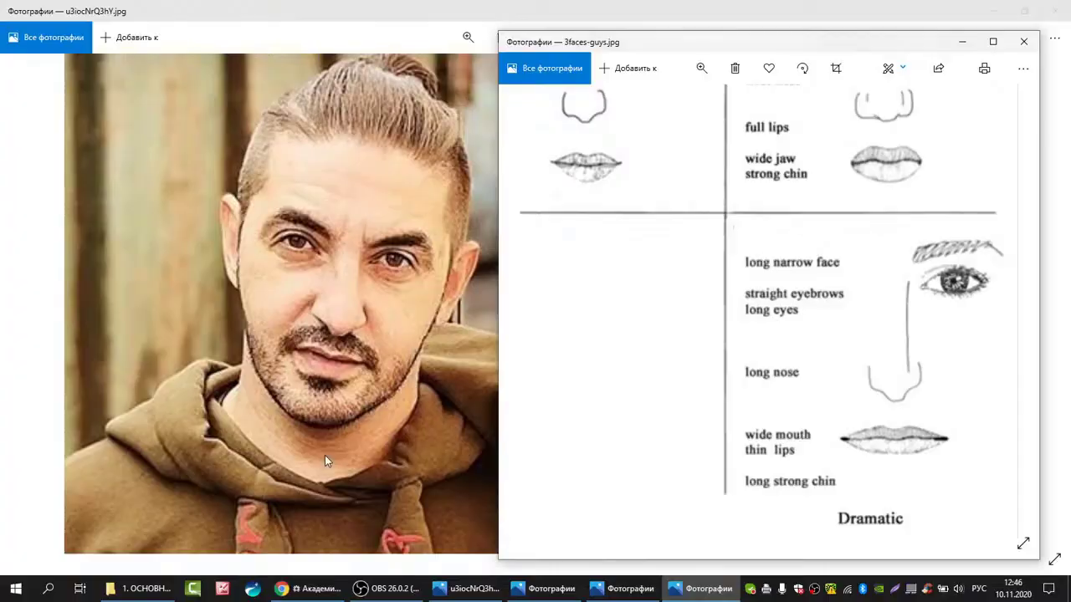
Capture a screen area of about 609x722 around the man's portrait and draw a green line from the hairline to the chin.
{"action": "key", "text": "super+shift+s"}
{"action": "left_click_drag", "start_coordinate": [157, 11], "coordinate": [565, 493]}
{"action": "left_click_drag", "start_coordinate": [374, 139], "coordinate": [322, 423]}
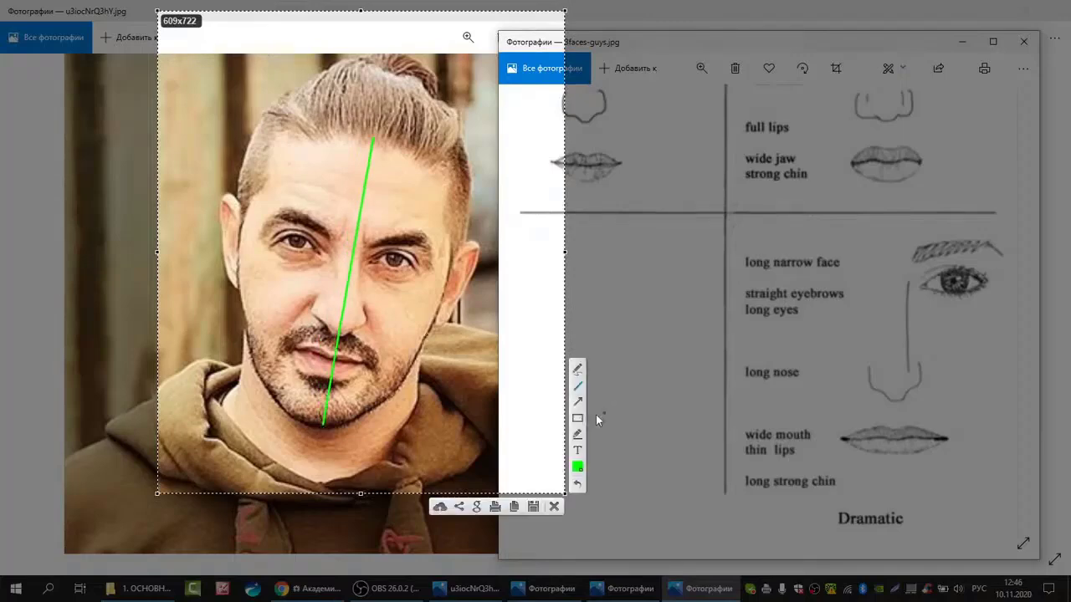
Add five green arrows pointing inward at both sides of the forehead, both cheeks and one side of the jaw, and save the screenshot.
{"action": "left_click", "coordinate": [579, 401]}
{"action": "left_click_drag", "start_coordinate": [285, 170], "coordinate": [339, 183]}
{"action": "left_click_drag", "start_coordinate": [256, 260], "coordinate": [286, 266]}
{"action": "left_click_drag", "start_coordinate": [456, 310], "coordinate": [395, 302]}
{"action": "left_click_drag", "start_coordinate": [477, 202], "coordinate": [403, 195]}
{"action": "left_click_drag", "start_coordinate": [242, 319], "coordinate": [257, 325]}
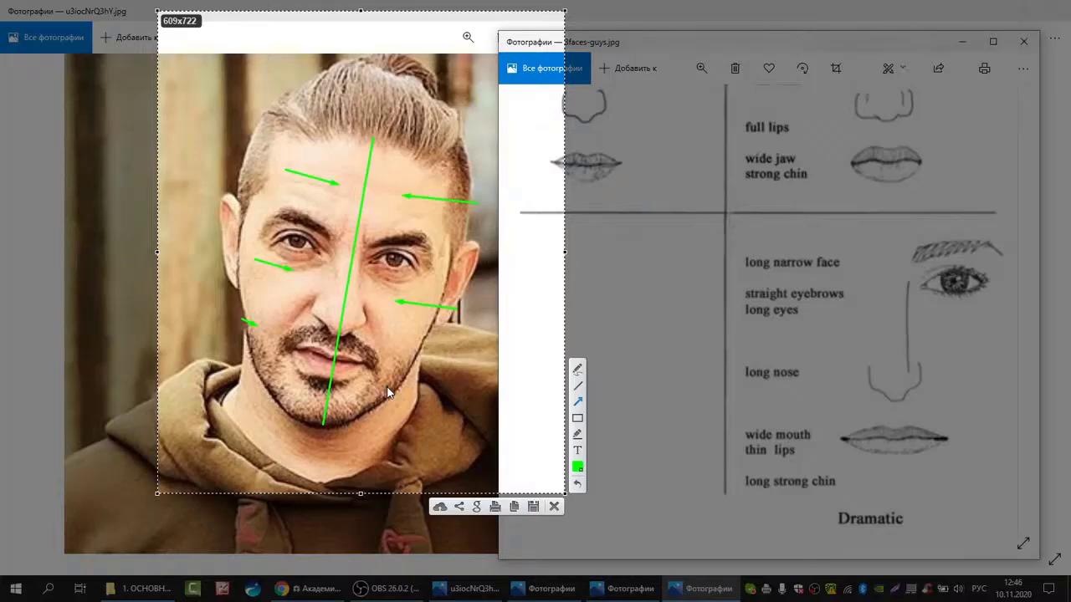
{"action": "left_click", "coordinate": [533, 508]}
{"action": "left_click", "coordinate": [736, 392]}
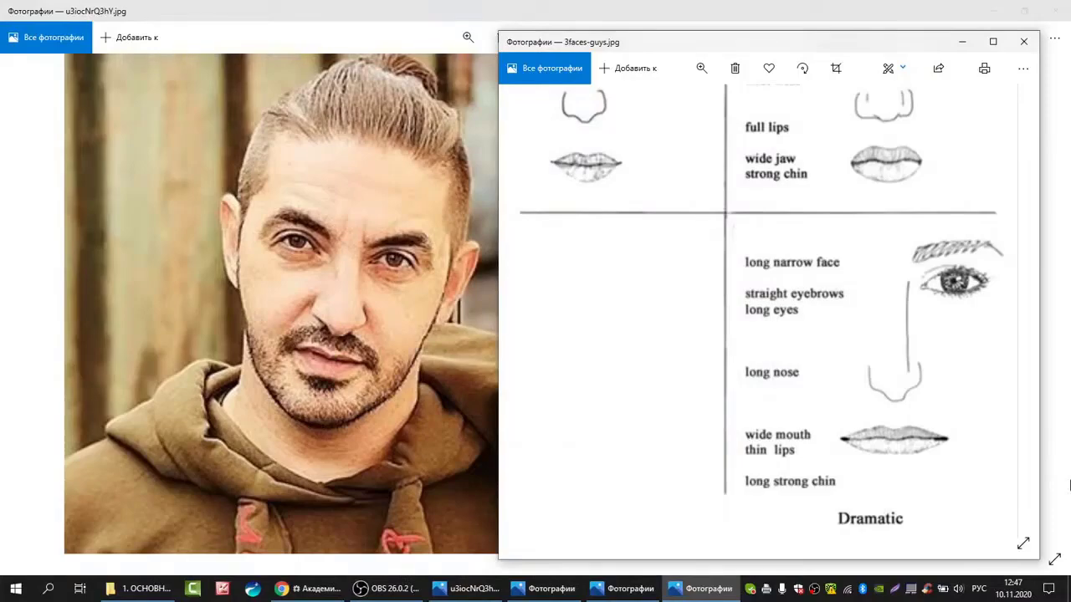
Capture a new area of about 486x646 around the portrait and add green arrows pointing to the inner and outer corners of both eyes.
{"action": "key", "text": "Print"}
{"action": "left_click_drag", "start_coordinate": [163, 65], "coordinate": [488, 499]}
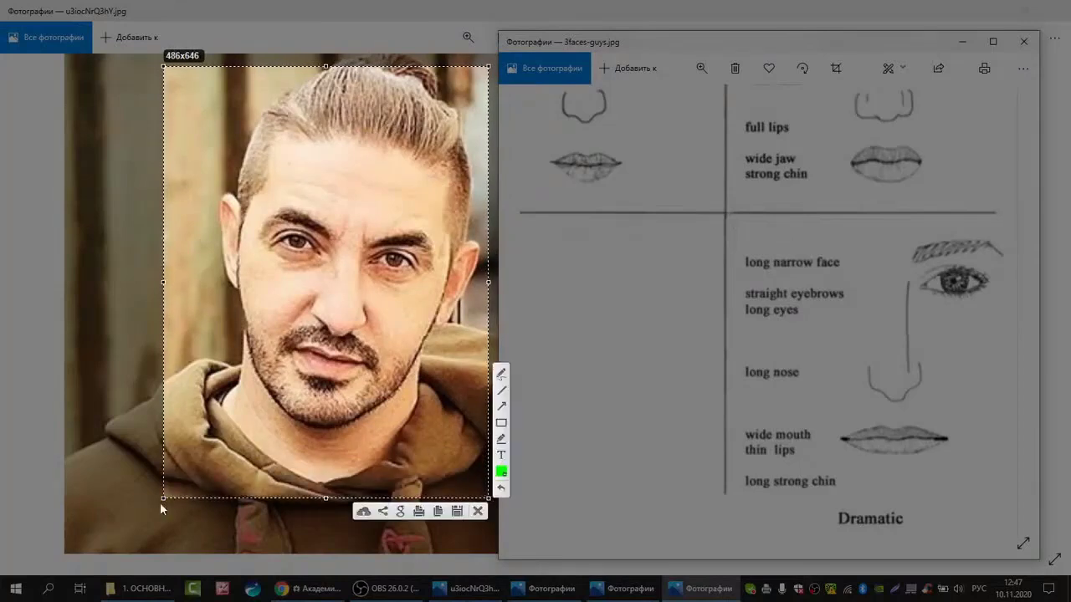
{"action": "left_click", "coordinate": [501, 406]}
{"action": "left_click_drag", "start_coordinate": [302, 327], "coordinate": [328, 261]}
{"action": "left_click_drag", "start_coordinate": [386, 343], "coordinate": [361, 267]}
{"action": "left_click_drag", "start_coordinate": [442, 299], "coordinate": [418, 274]}
{"action": "left_click_drag", "start_coordinate": [223, 253], "coordinate": [265, 243]}
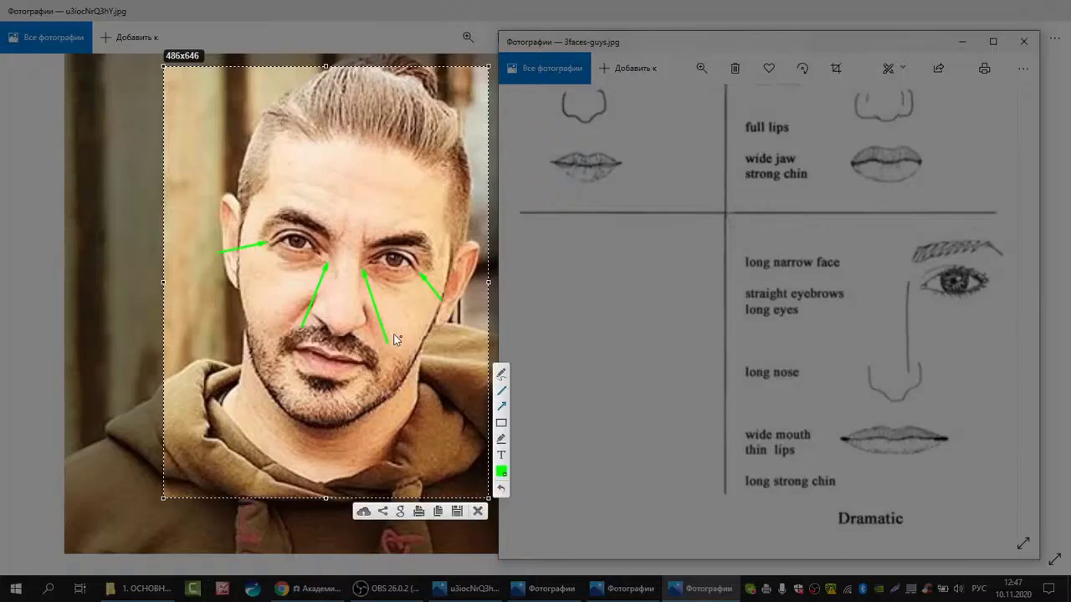
Mark the distance between the inner eye corners across the nose bridge and save the screenshot as JPEG Screenshot_27.
{"action": "mouse_move", "coordinate": [332, 245]}
{"action": "left_mouse_down"}
{"action": "mouse_move", "coordinate": [332, 264]}
{"action": "mouse_move", "coordinate": [363, 265]}
{"action": "left_mouse_up"}
{"action": "left_click", "coordinate": [457, 512]}
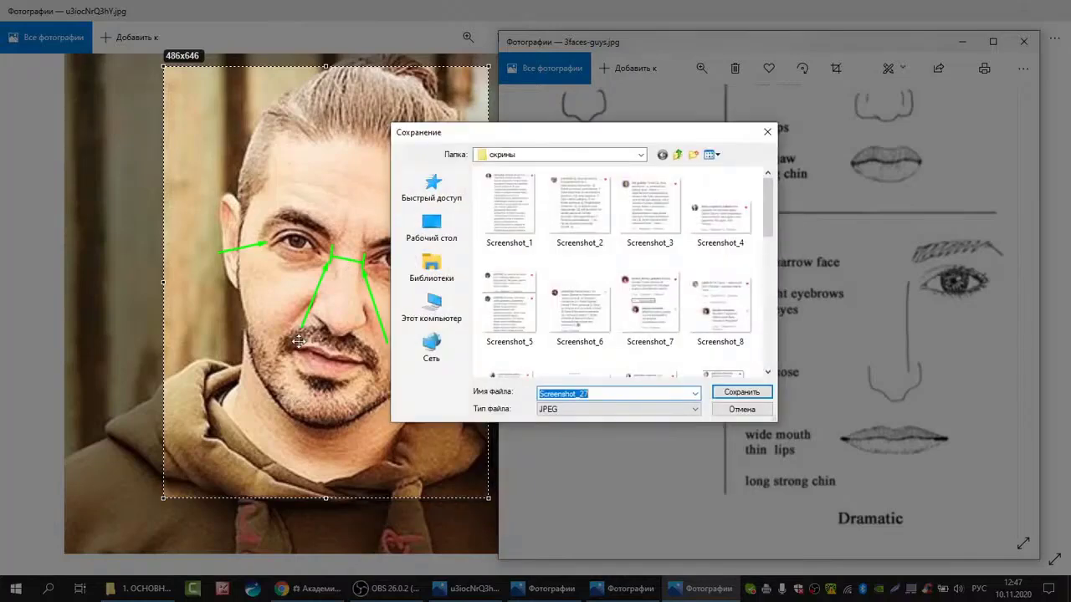
{"action": "left_click", "coordinate": [740, 395]}
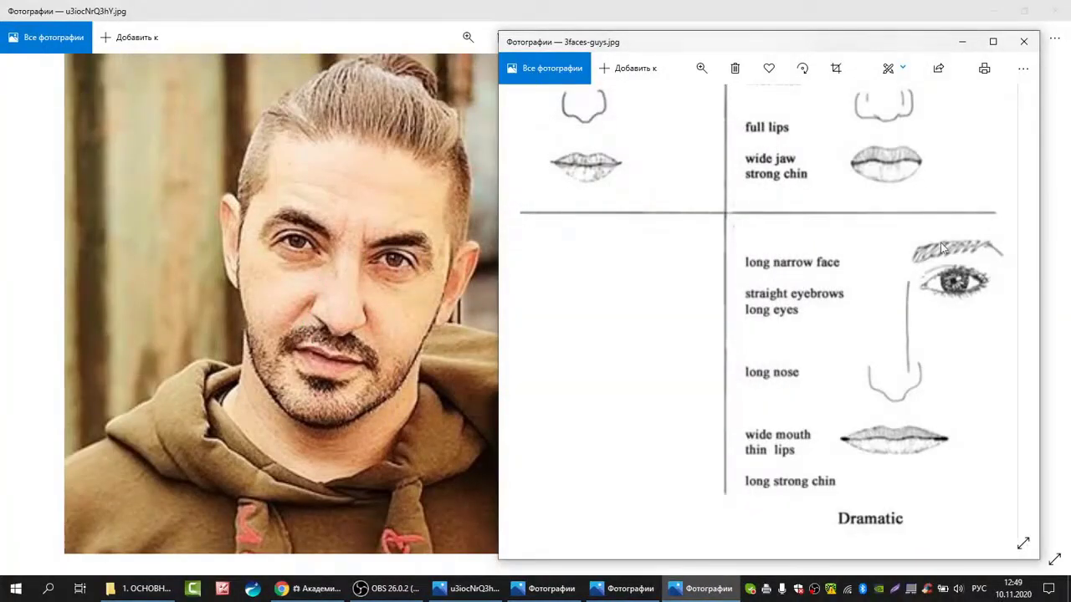
Capture an area of about 503x660 around the portrait, trace the upper edge of both eyebrows with green lines, and save the screenshot.
{"action": "scroll", "coordinate": [940, 243], "scroll_direction": "up", "scroll_amount": 5}
{"action": "left_click_drag", "start_coordinate": [854, 430], "coordinate": [691, 433]}
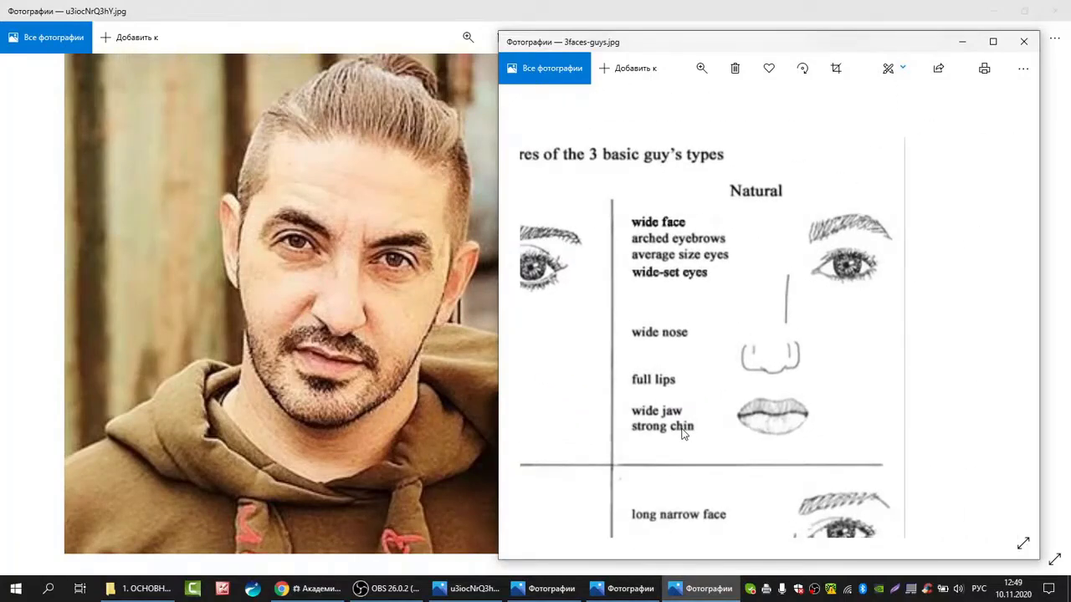
{"action": "left_click_drag", "start_coordinate": [682, 431], "coordinate": [661, 418]}
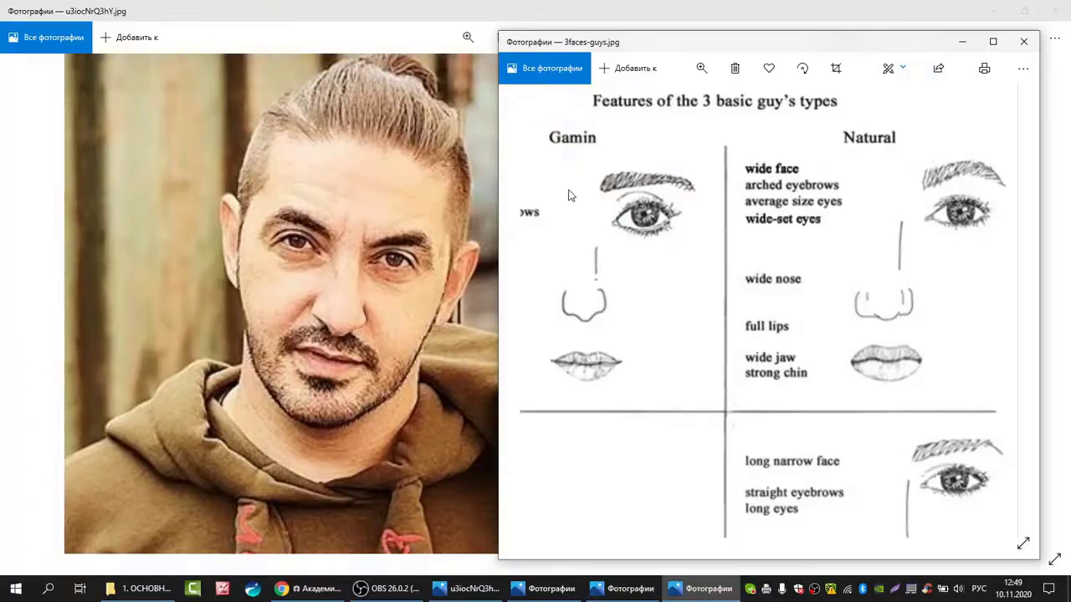
{"action": "key", "text": "Print"}
{"action": "left_click_drag", "start_coordinate": [152, 60], "coordinate": [489, 501]}
{"action": "left_click", "coordinate": [502, 398]}
{"action": "mouse_move", "coordinate": [372, 241]}
{"action": "left_mouse_down"}
{"action": "mouse_move", "coordinate": [418, 234]}
{"action": "mouse_move", "coordinate": [432, 249]}
{"action": "left_mouse_up"}
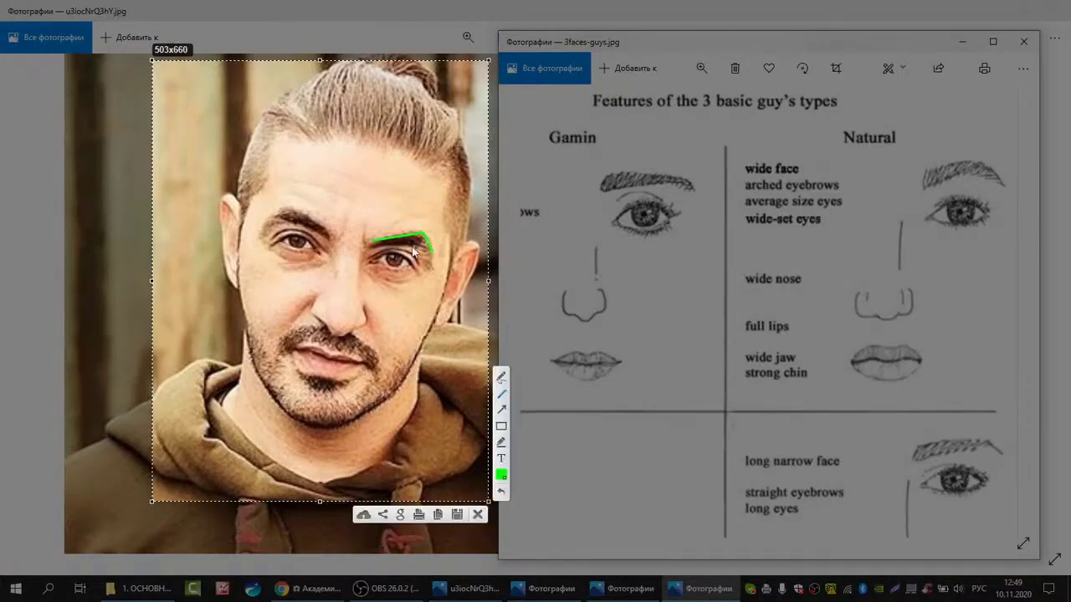
{"action": "mouse_move", "coordinate": [328, 232]}
{"action": "left_mouse_down"}
{"action": "mouse_move", "coordinate": [289, 210]}
{"action": "mouse_move", "coordinate": [263, 219]}
{"action": "left_mouse_up"}
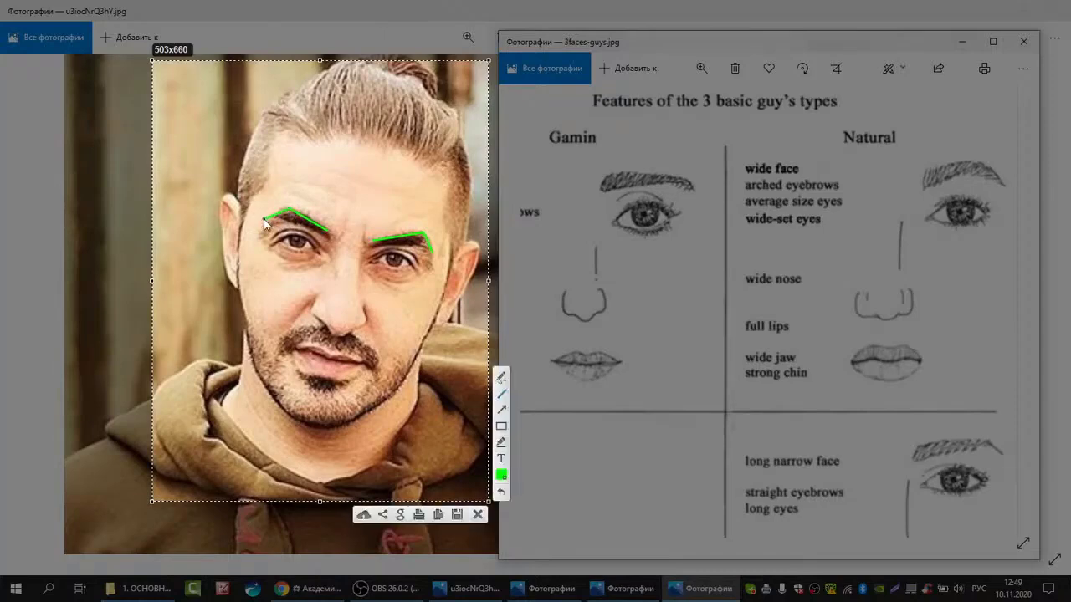
{"action": "left_click", "coordinate": [457, 514]}
{"action": "left_click", "coordinate": [755, 399]}
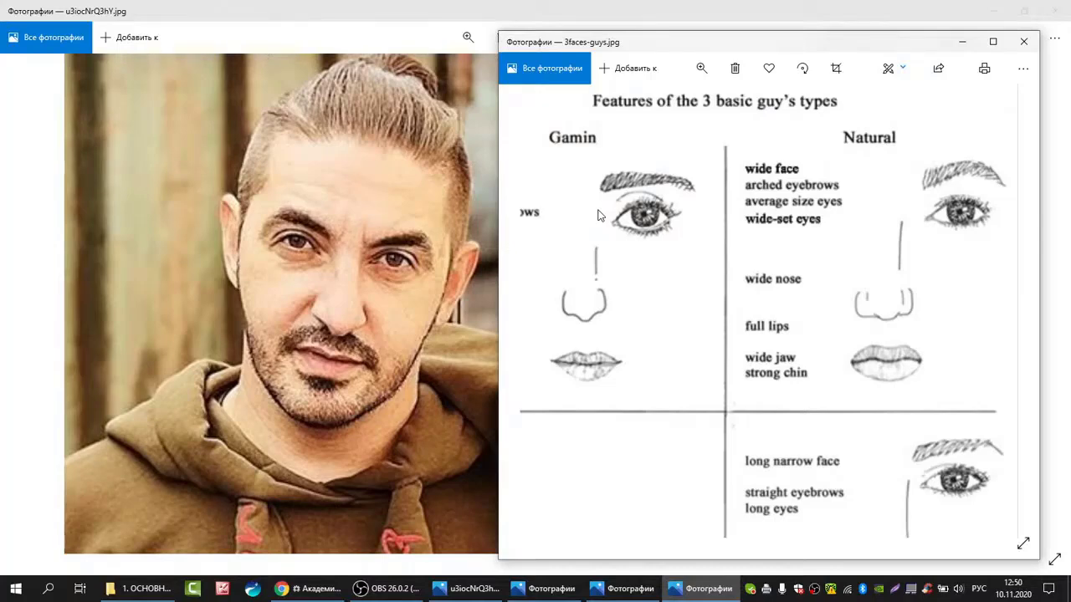
Examine the Gamin, Natural and Dramatic feature descriptions in the face-type chart against the man's portrait.
{"action": "left_click_drag", "start_coordinate": [832, 432], "coordinate": [647, 251]}
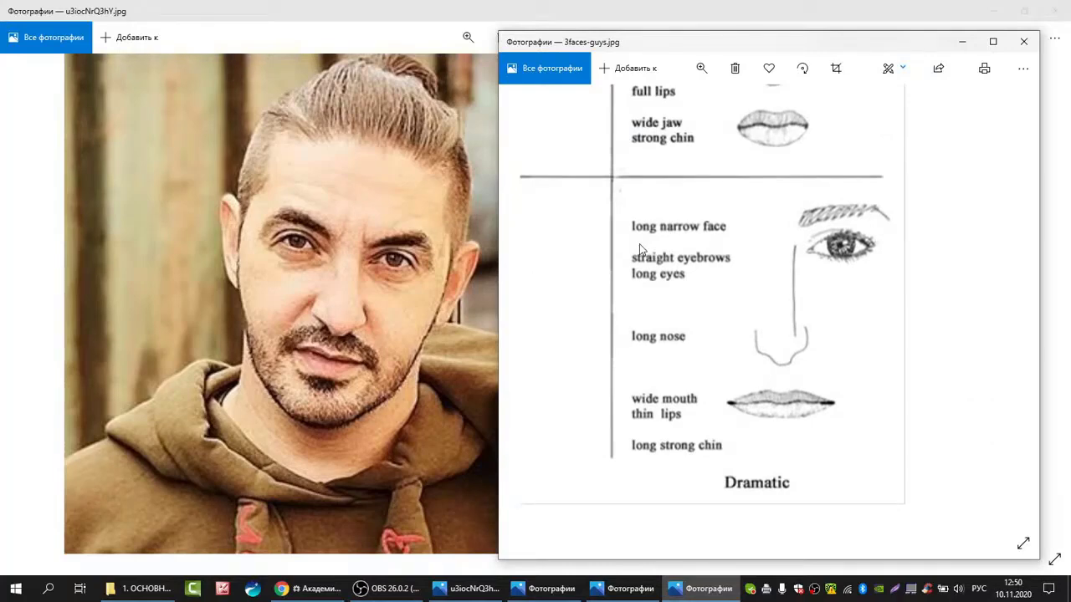
{"action": "left_click_drag", "start_coordinate": [639, 243], "coordinate": [841, 469]}
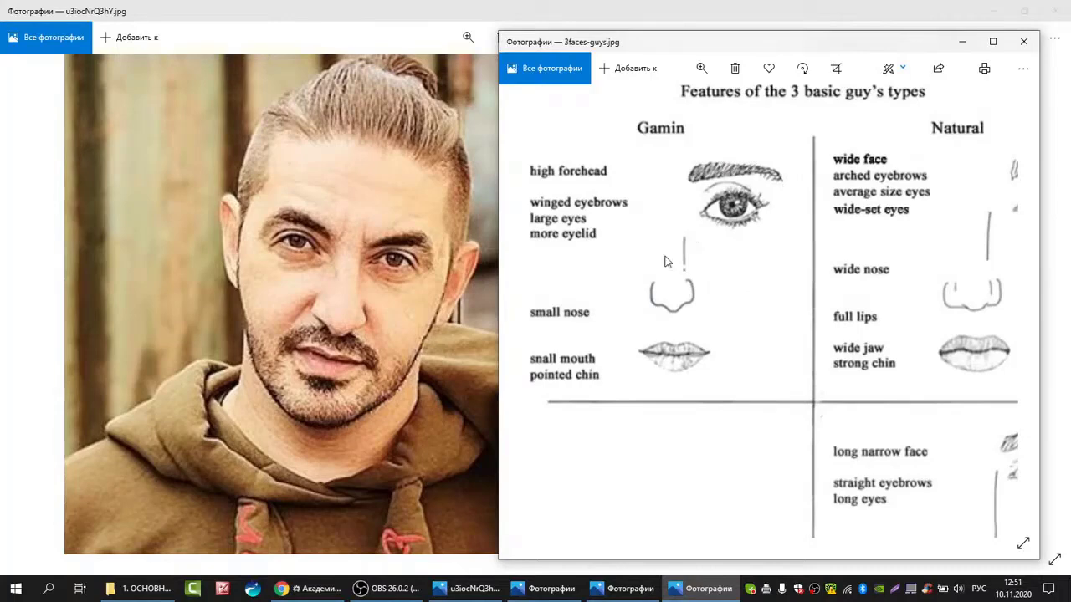
{"action": "left_click_drag", "start_coordinate": [861, 435], "coordinate": [465, 215]}
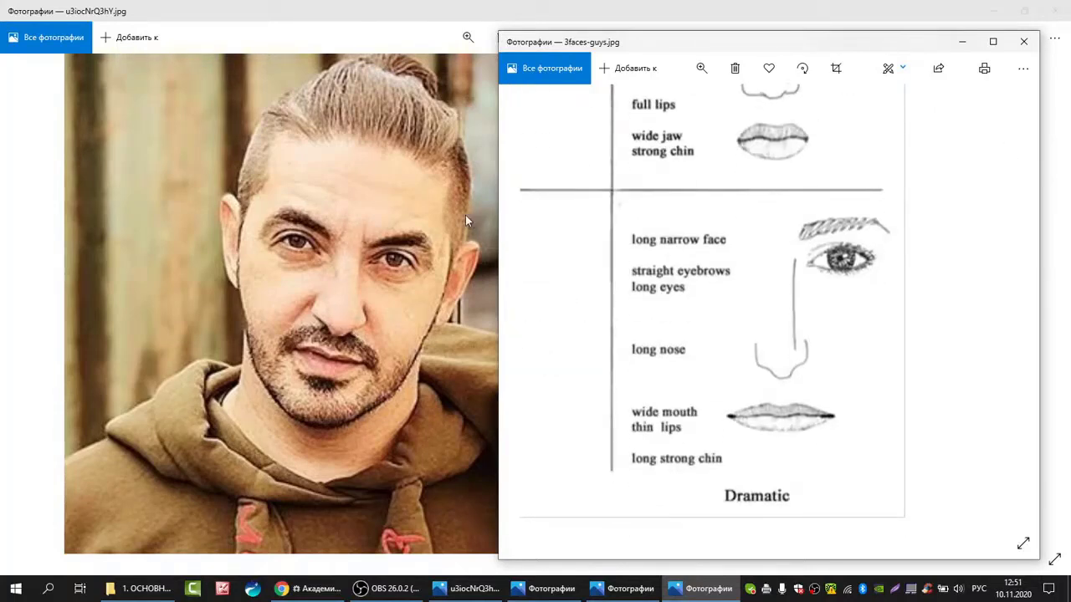
{"action": "left_click_drag", "start_coordinate": [762, 272], "coordinate": [875, 292]}
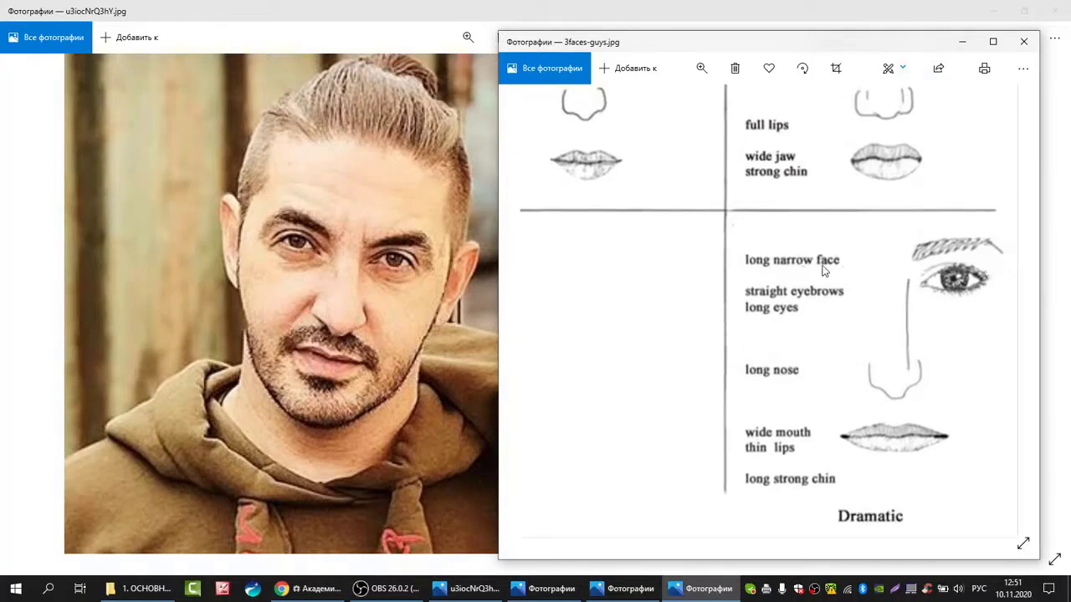